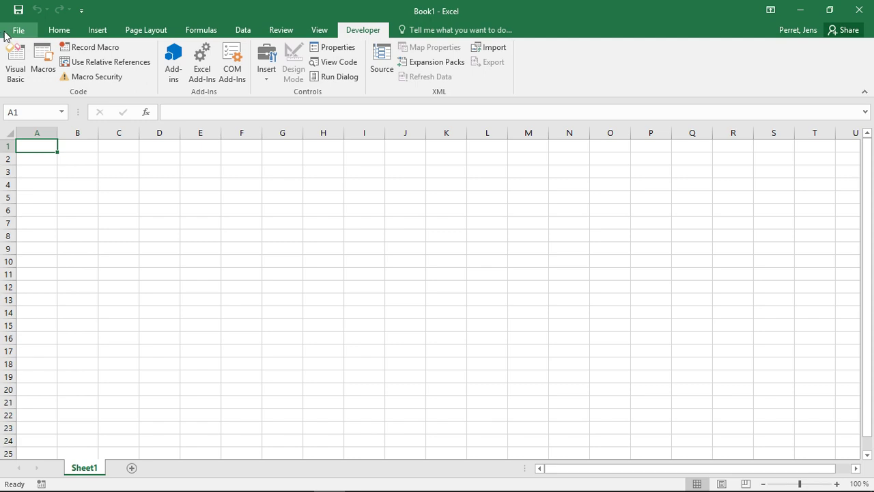
# Make sure the Developer tab is enabled in the ribbon customization options and apply the settings
pyautogui.click(7, 33)
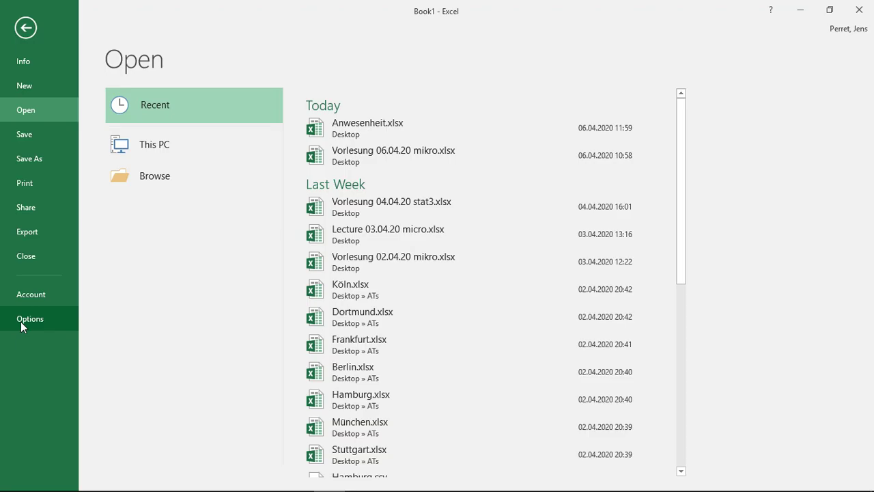
pyautogui.click(21, 322)
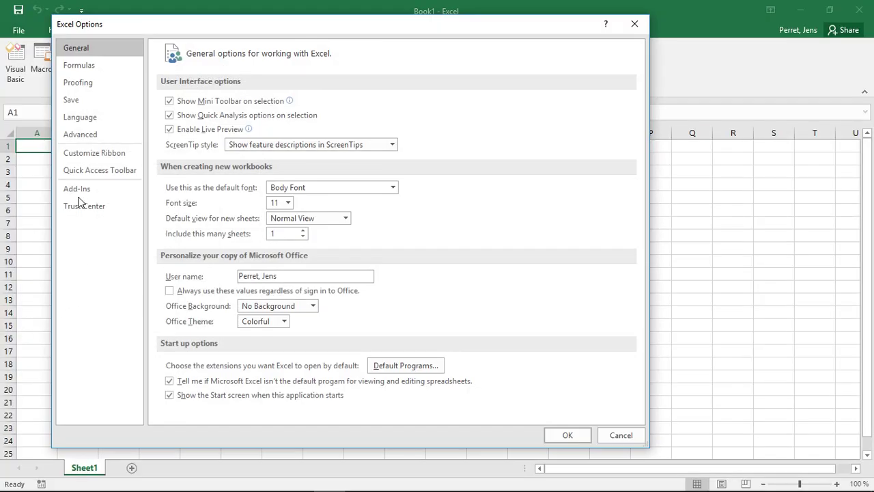
pyautogui.click(120, 159)
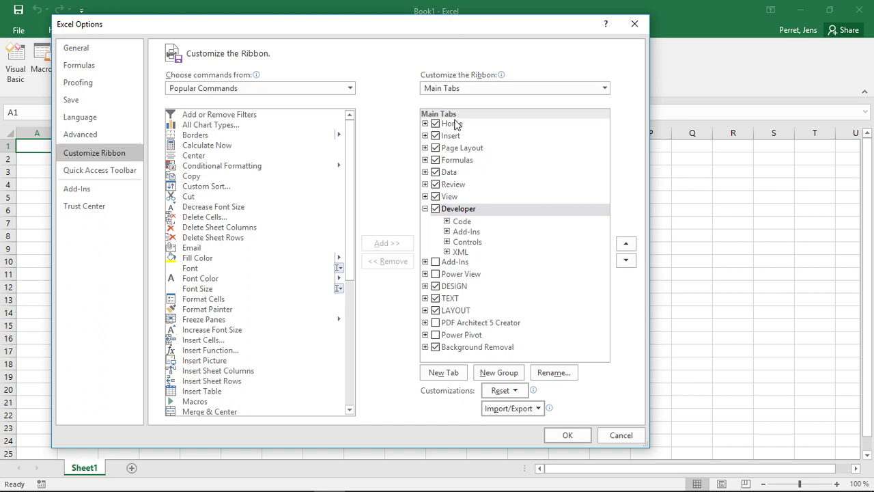
pyautogui.click(435, 210)
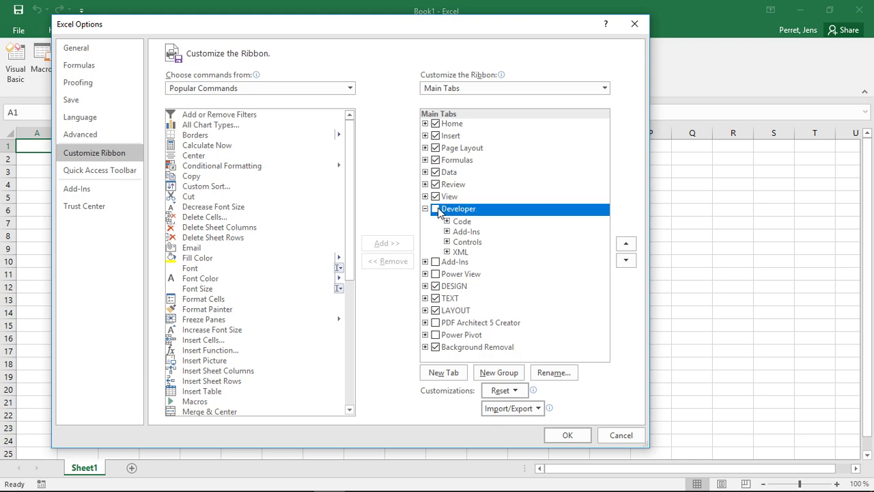
pyautogui.click(436, 210)
pyautogui.click(568, 435)
# Open the Visual Basic editor for Book1 and maximize its window
pyautogui.click(362, 30)
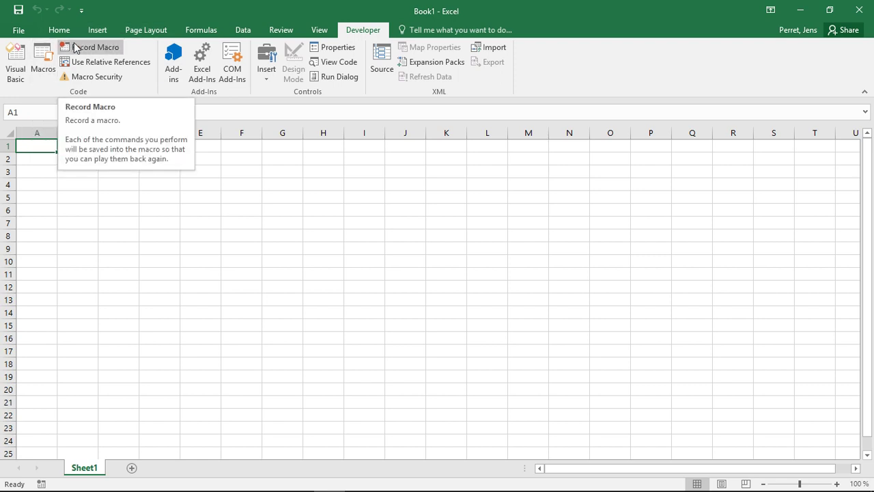
pyautogui.click(23, 78)
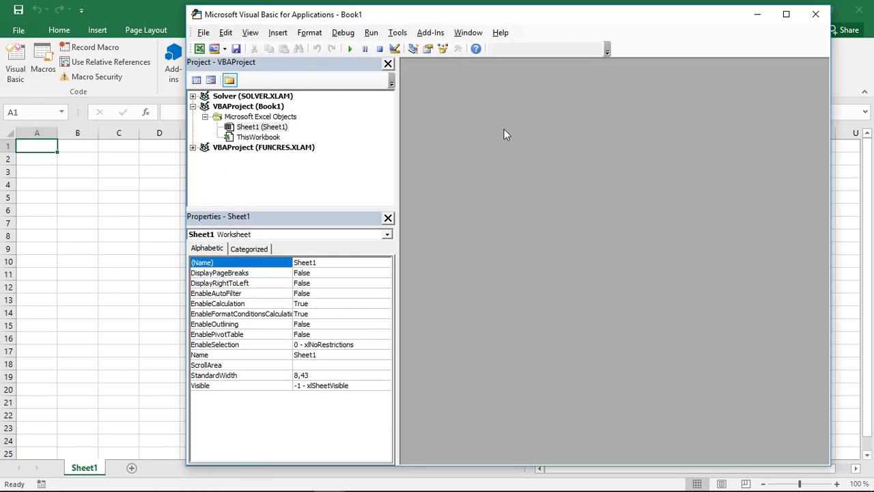
pyautogui.click(786, 15)
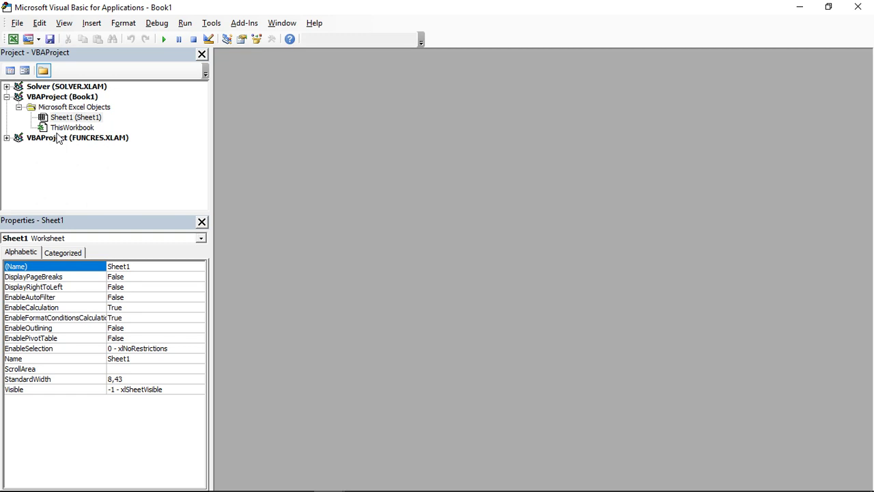
# Select the Solver (SOLVER.XLAM) project and check which object types can be inserted into it
pyautogui.click(52, 101)
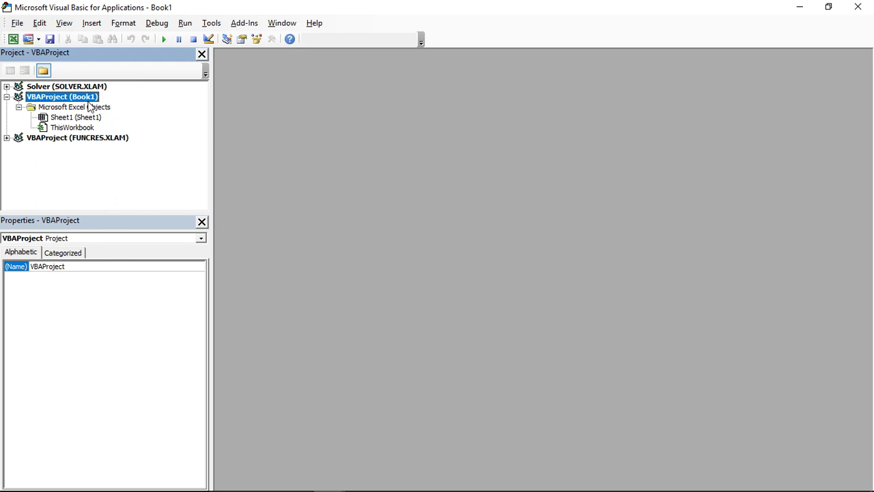
pyautogui.click(45, 88)
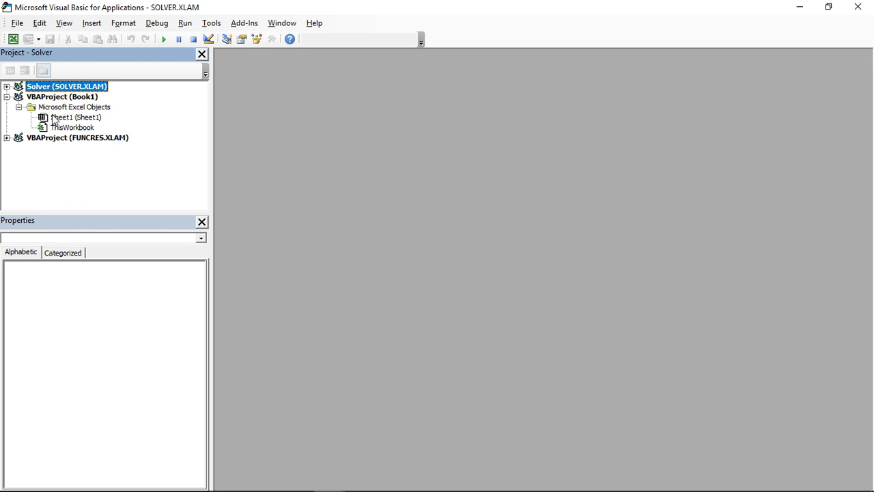
pyautogui.rightClick(52, 172)
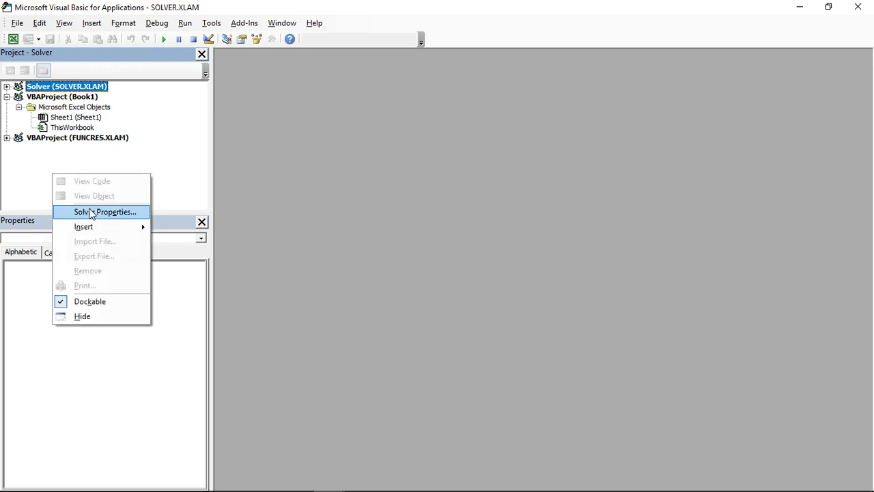
pyautogui.moveTo(102, 229)
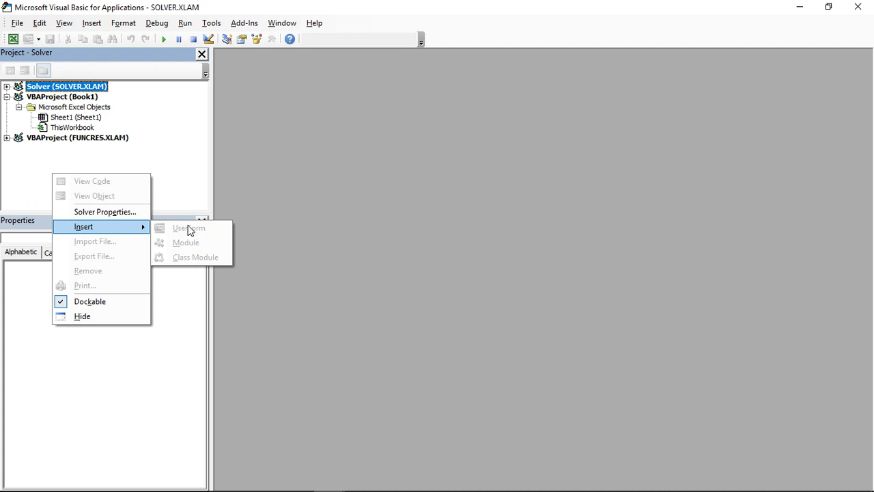
pyautogui.click(181, 136)
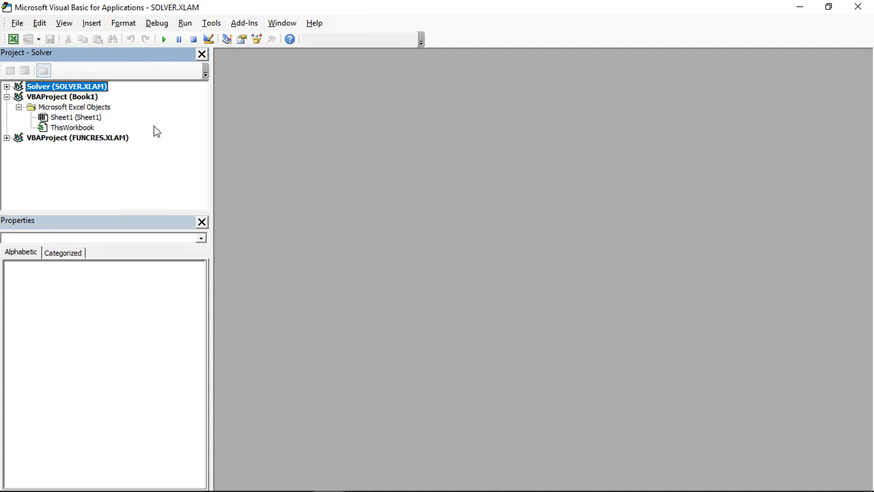
# Review the general and protection properties of the Book1 VBAProject, leaving them without changes
pyautogui.click(67, 107)
pyautogui.click(54, 98)
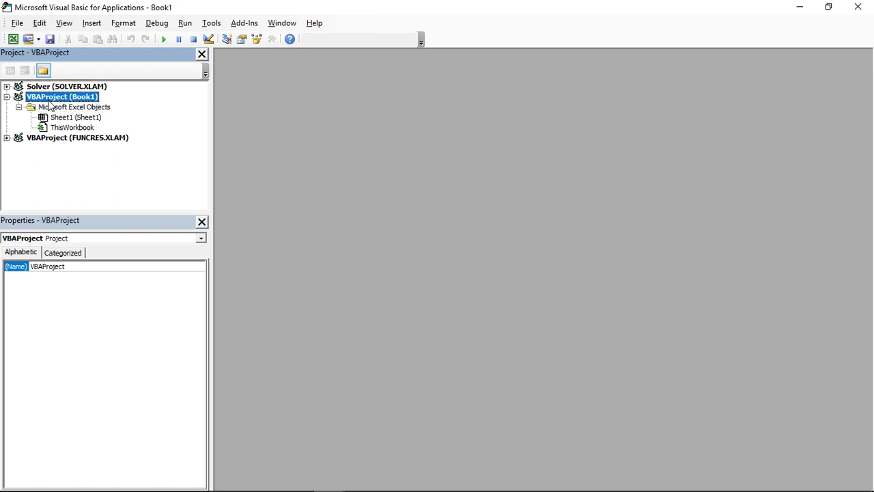
pyautogui.rightClick(61, 99)
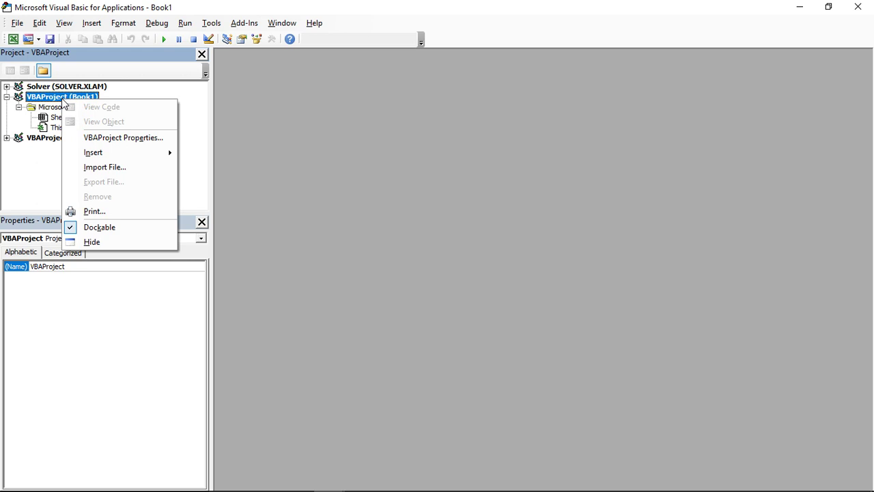
pyautogui.click(117, 138)
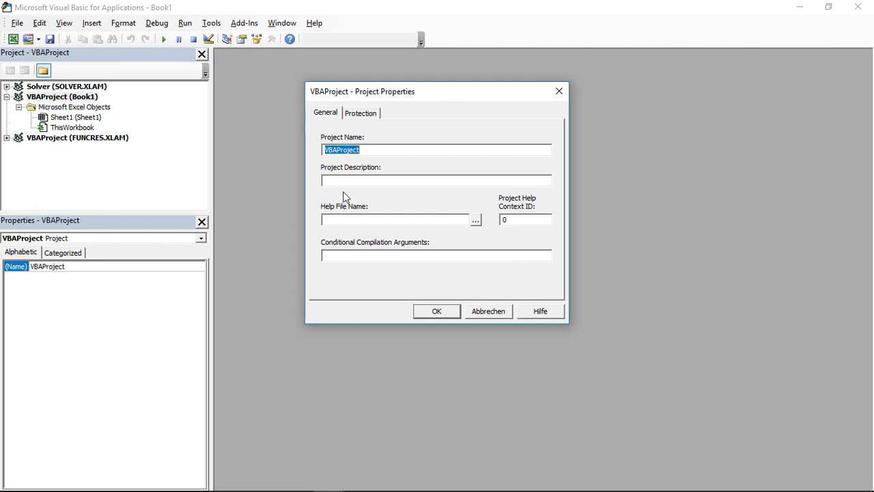
pyautogui.click(363, 114)
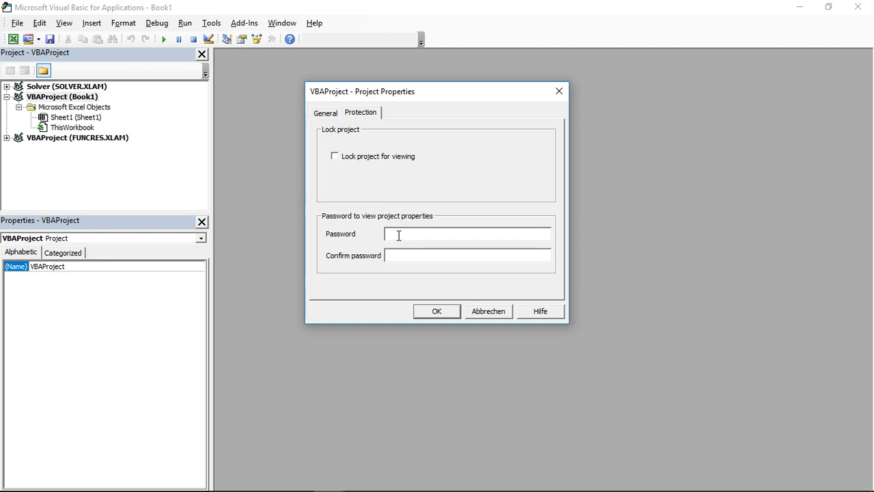
pyautogui.click(476, 314)
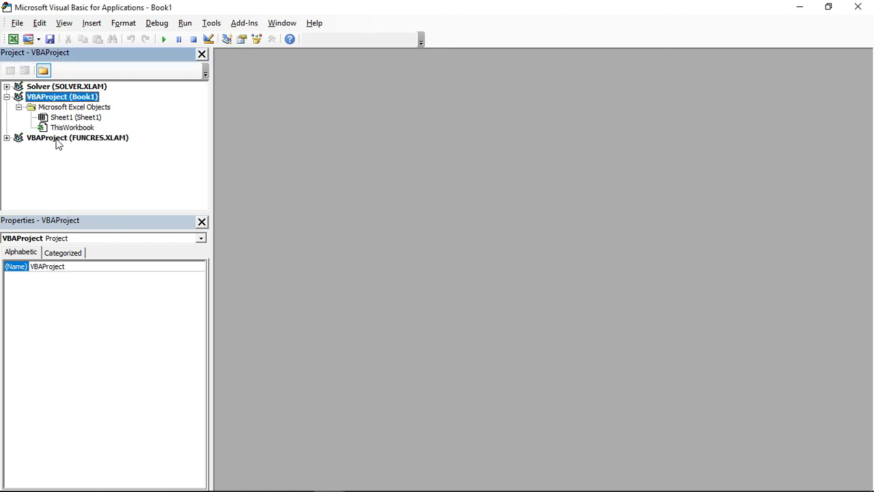
# Inspect the modules of the FUNCRES.XLAM project and try to expand the Solver project
pyautogui.click(6, 138)
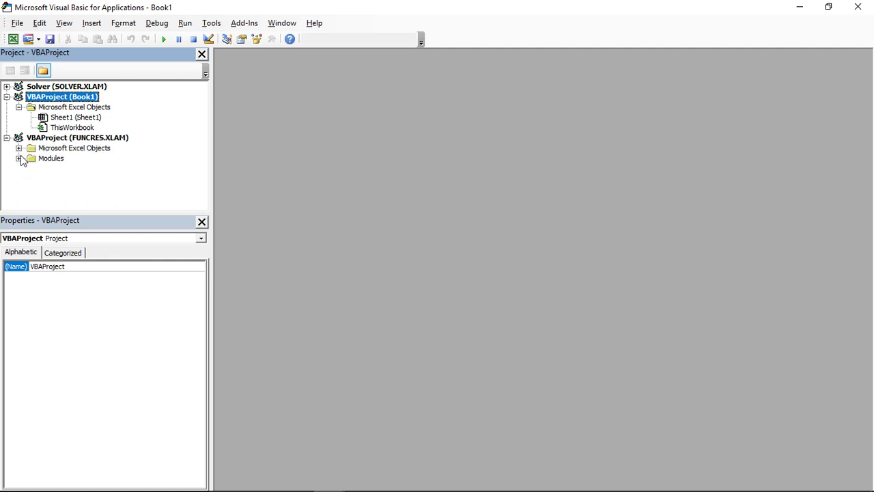
pyautogui.click(19, 159)
pyautogui.click(20, 158)
pyautogui.click(7, 138)
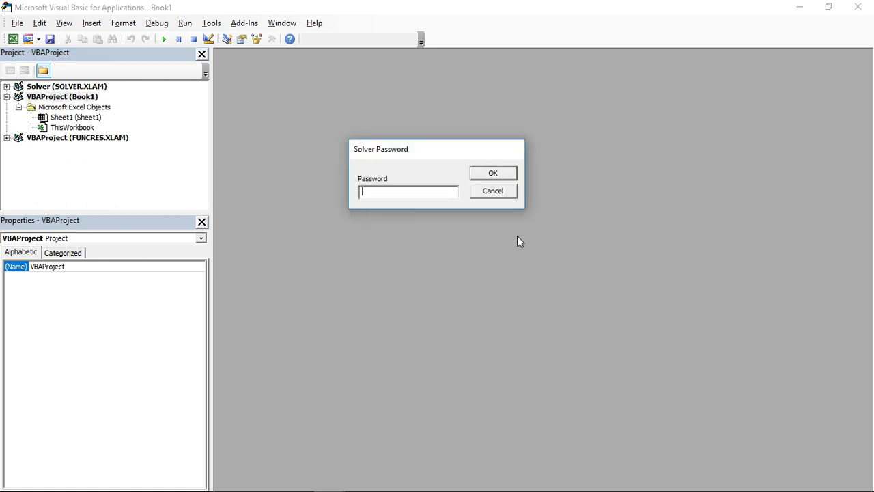
pyautogui.click(493, 191)
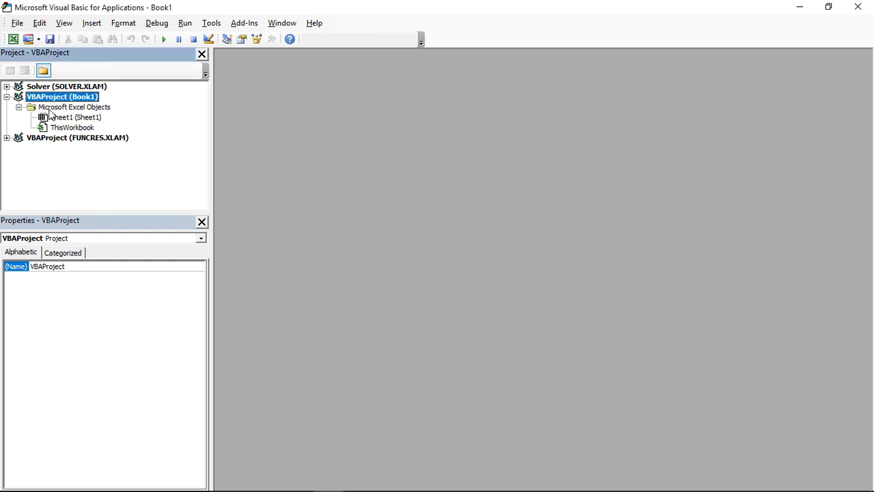
# Examine the properties of Book1's Excel objects, including the options for the Visible property of Sheet1
pyautogui.click(54, 110)
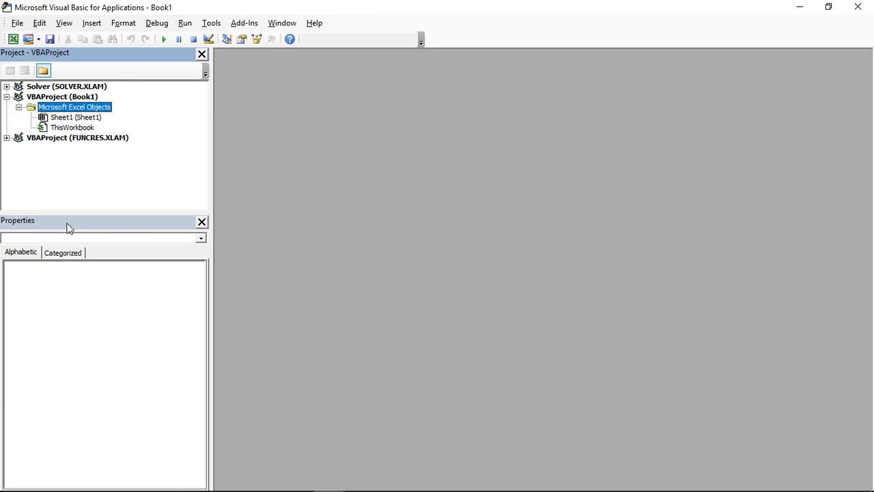
pyautogui.click(68, 121)
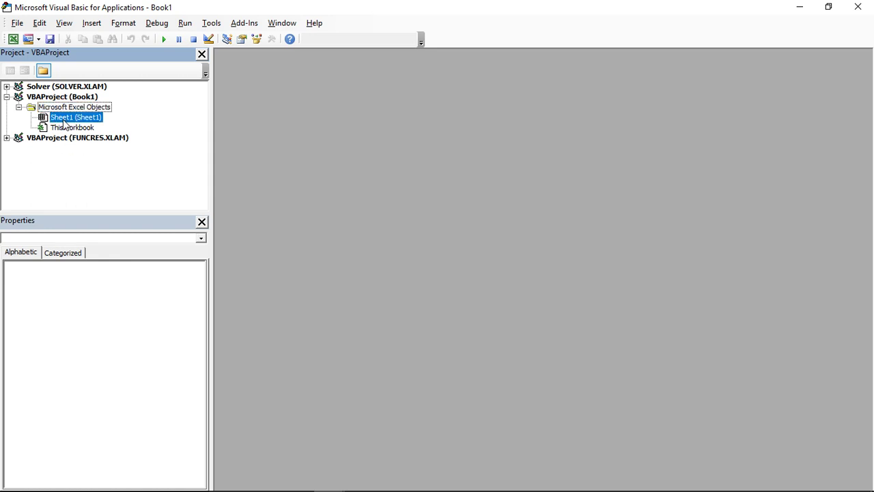
pyautogui.click(65, 129)
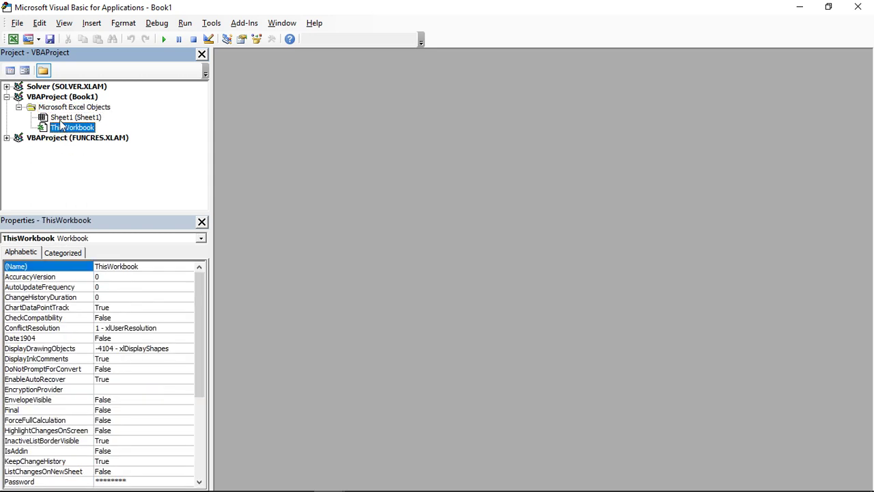
pyautogui.click(61, 119)
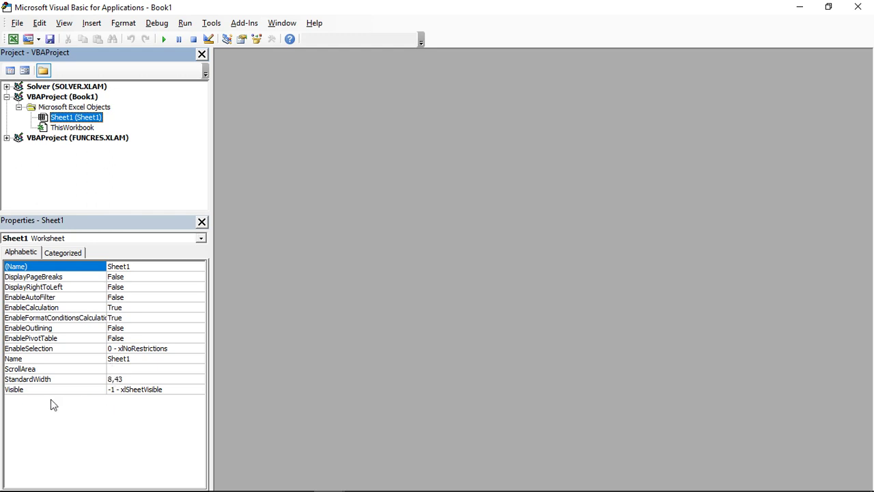
pyautogui.click(202, 393)
pyautogui.click(199, 390)
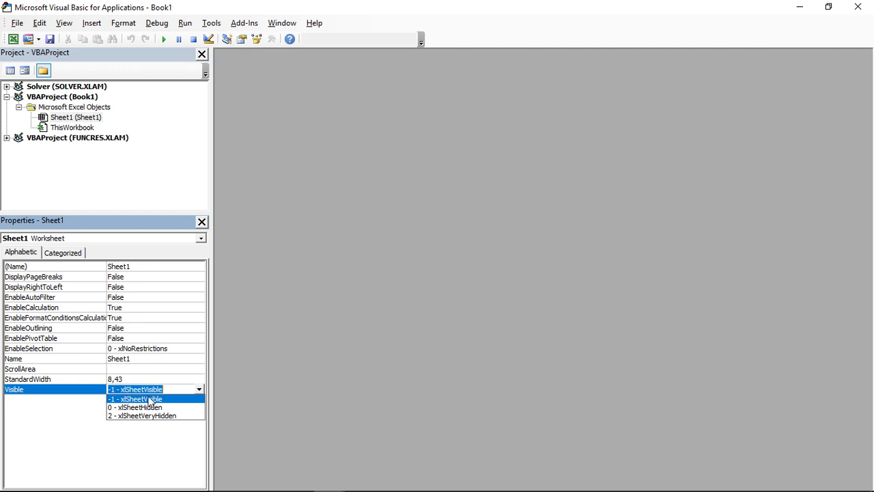
pyautogui.click(125, 209)
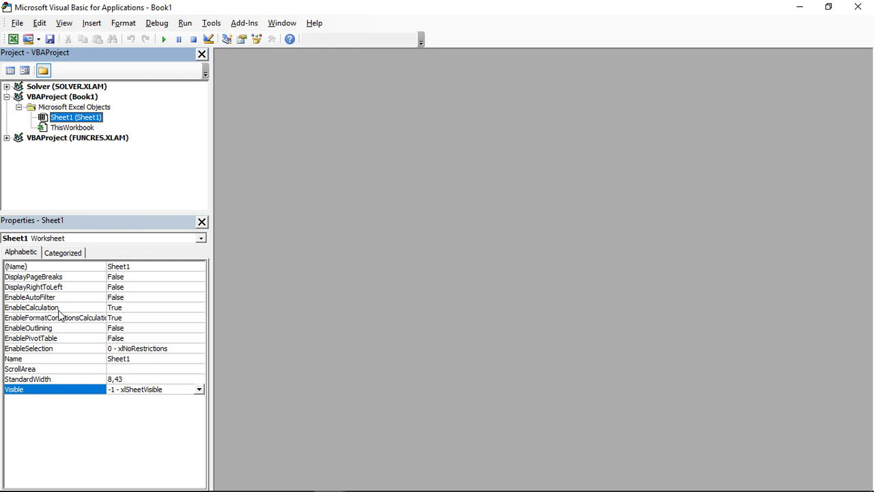
# Look through the full list of properties of the ThisWorkbook object
pyautogui.click(65, 127)
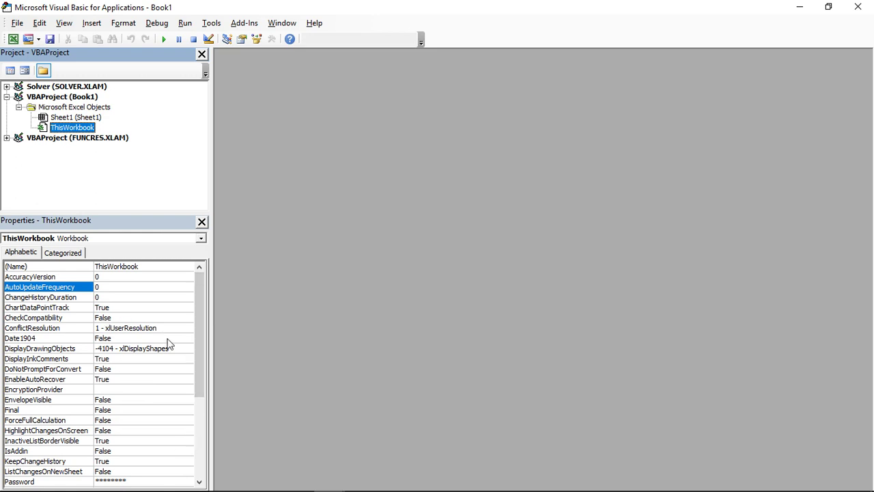
pyautogui.click(208, 393)
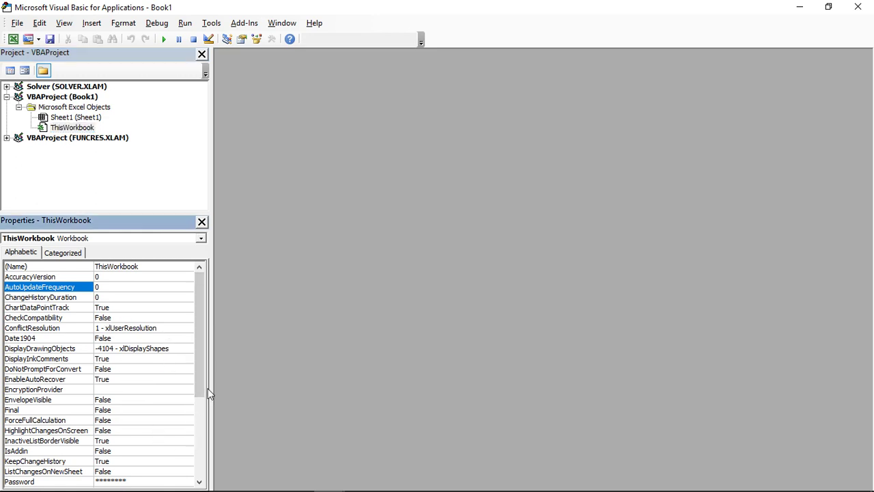
pyautogui.moveTo(208, 388); pyautogui.dragTo(214, 459)
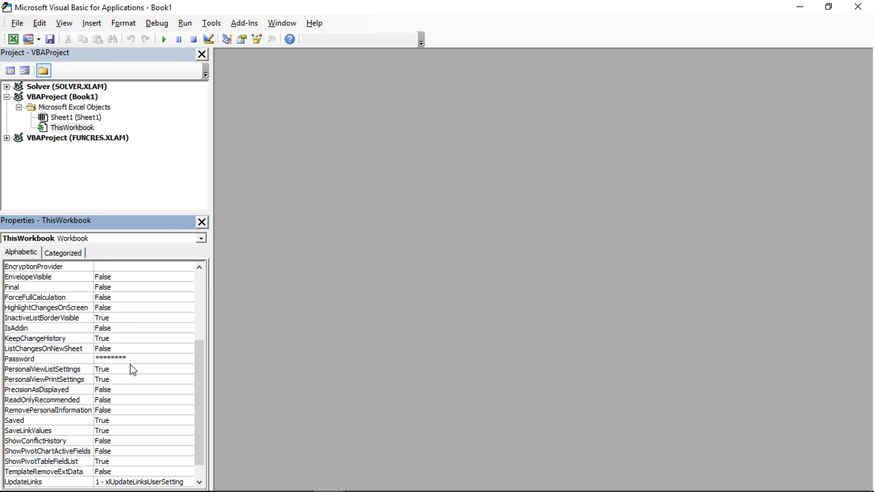
pyautogui.moveTo(196, 413); pyautogui.dragTo(200, 435)
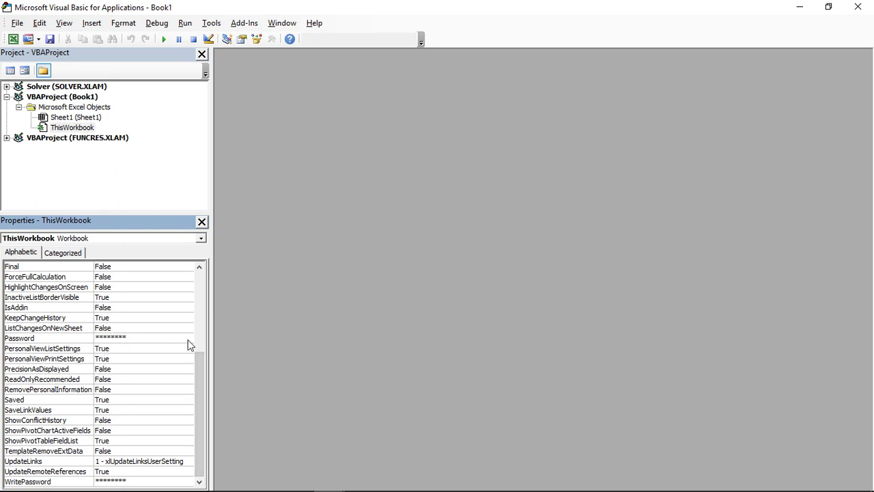
pyautogui.moveTo(195, 364); pyautogui.dragTo(184, 284)
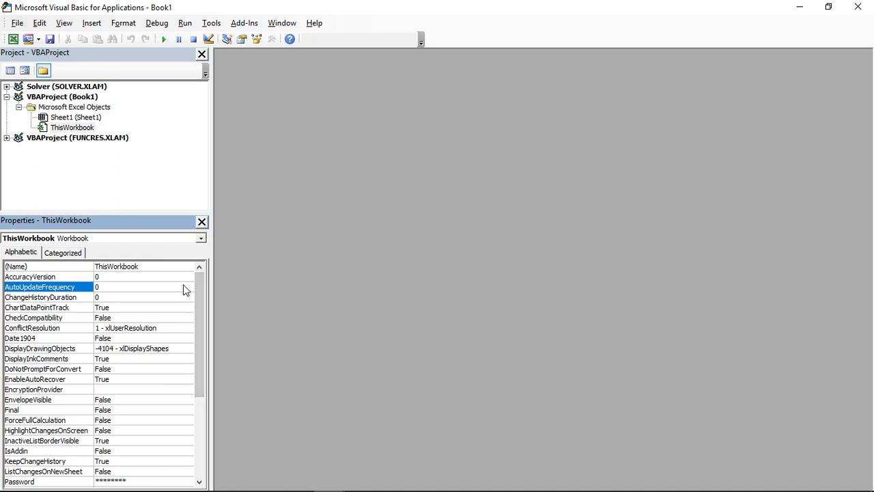
pyautogui.click(115, 205)
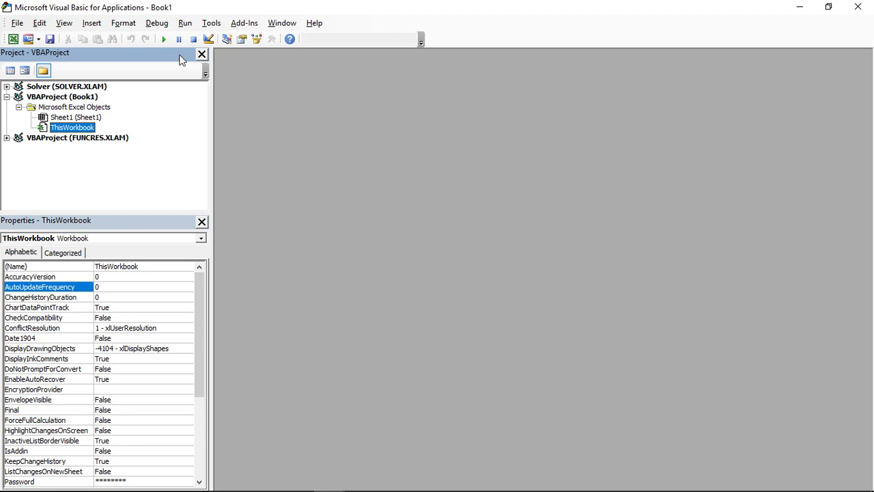
# Open the code window of ThisWorkbook and check its list of procedures
pyautogui.doubleClick(74, 128)
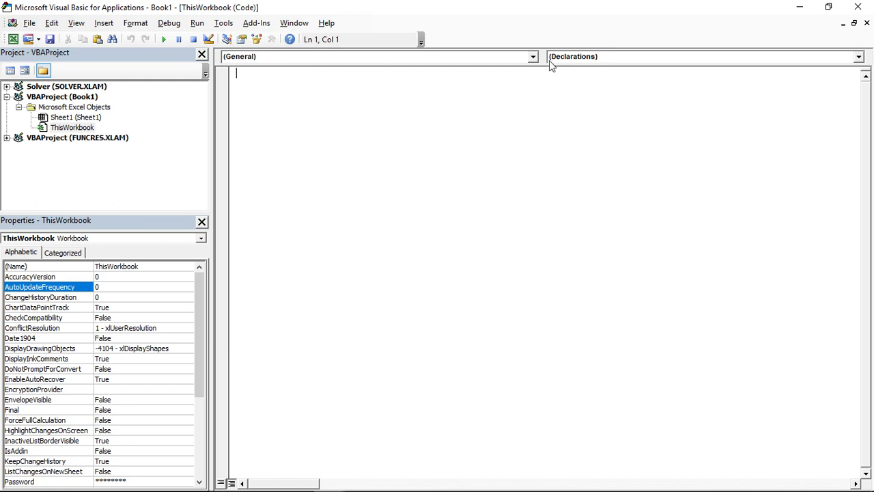
pyautogui.click(590, 58)
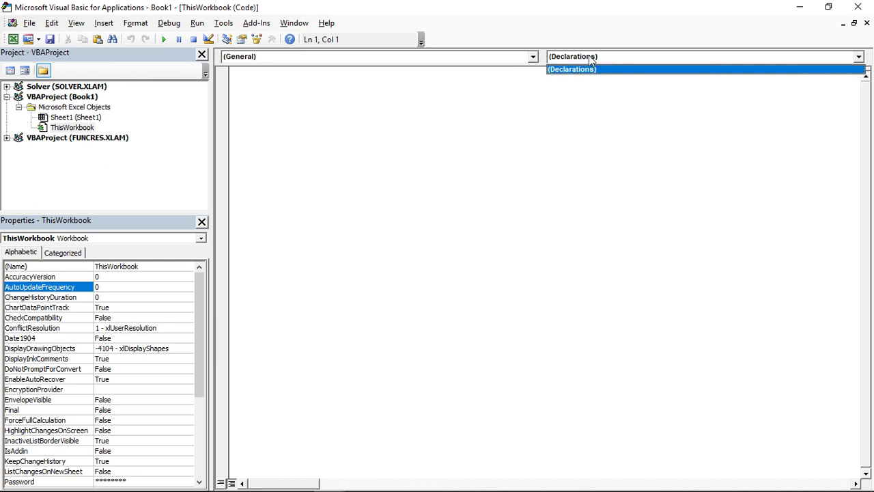
pyautogui.click(537, 103)
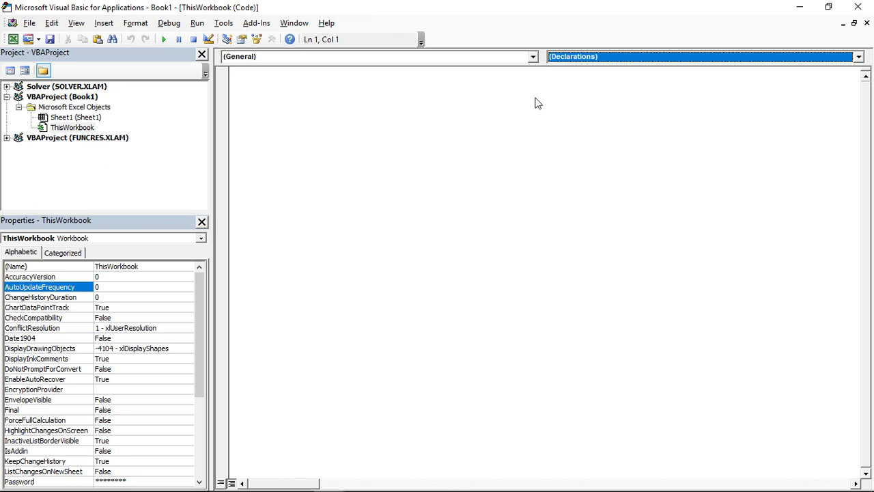
# Add an empty Sub procedure named test to the ThisWorkbook code window
pyautogui.rightClick(538, 103)
pyautogui.press('Escape')
pyautogui.write('un')
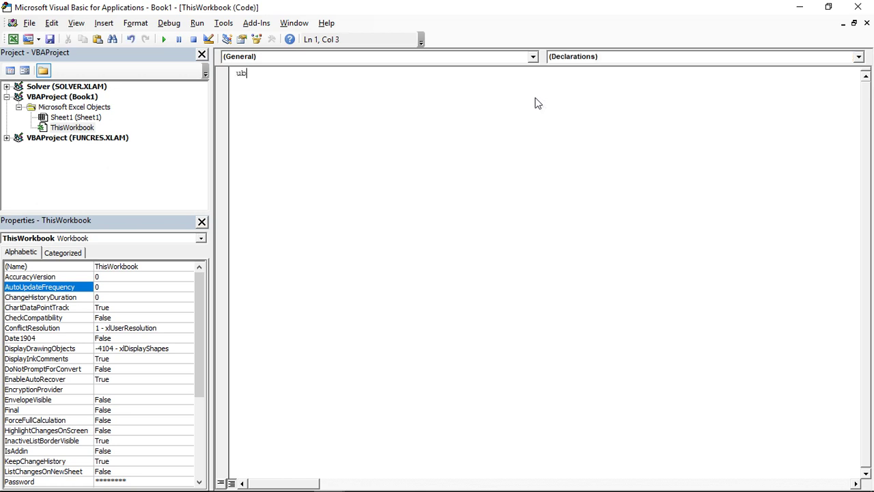
pyautogui.press('BackSpace')
pyautogui.write('ub test')
pyautogui.press('Return')
# Check the list of procedures in the ThisWorkbook code and choose test from it
pyautogui.click(578, 59)
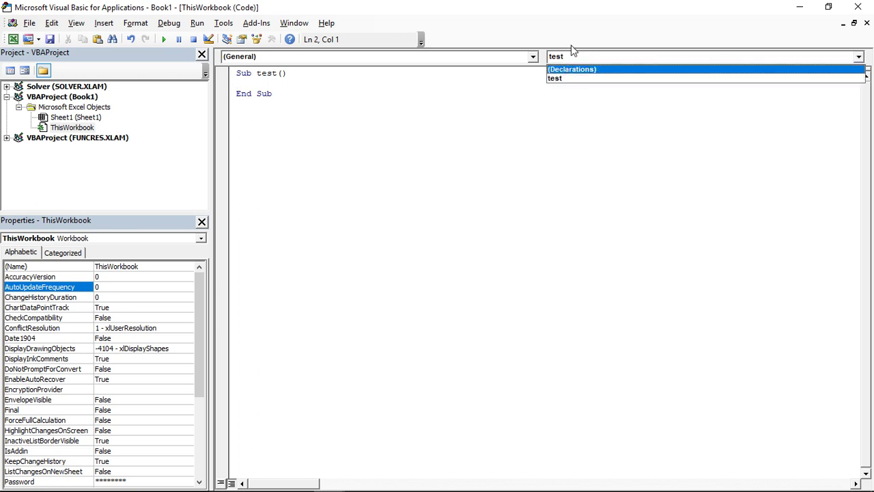
pyautogui.click(553, 79)
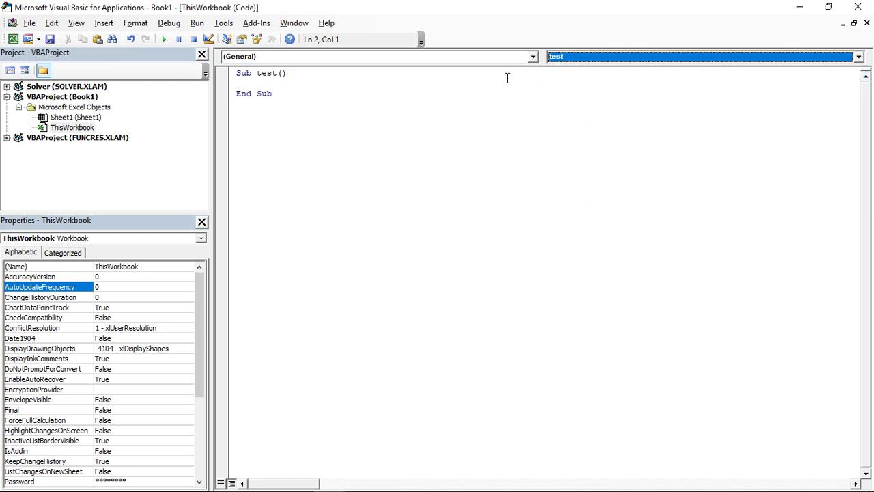
pyautogui.click(471, 93)
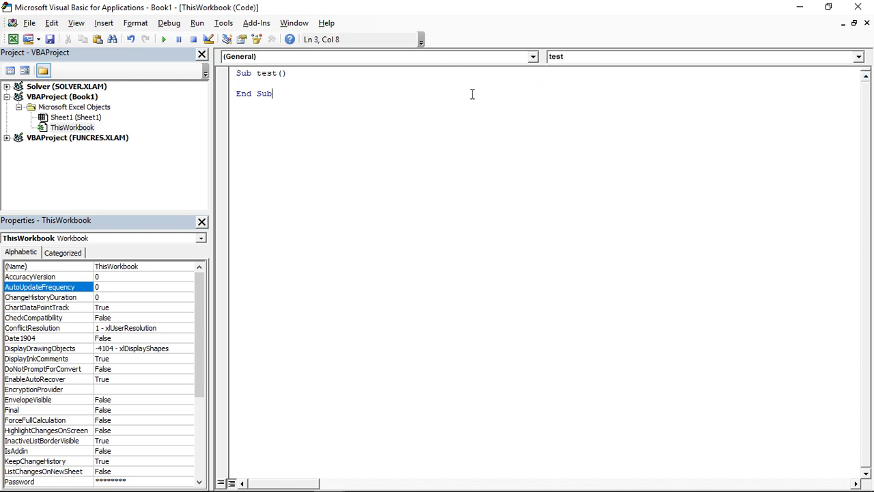
# Compare the objects offered in the code windows of ThisWorkbook and Sheet1
pyautogui.click(533, 57)
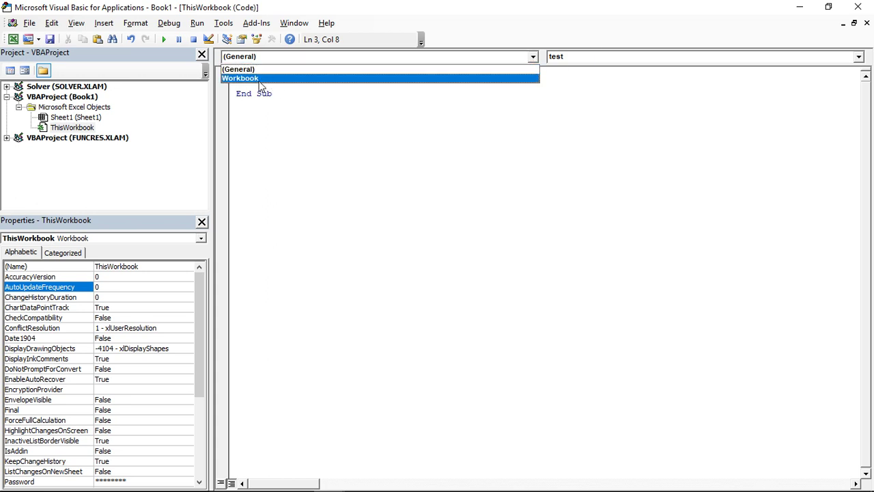
pyautogui.click(154, 117)
pyautogui.doubleClick(80, 117)
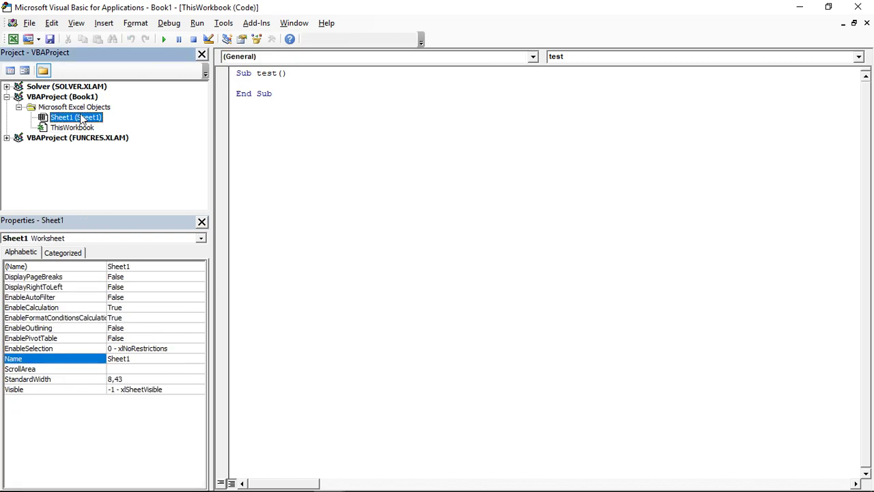
pyautogui.click(533, 57)
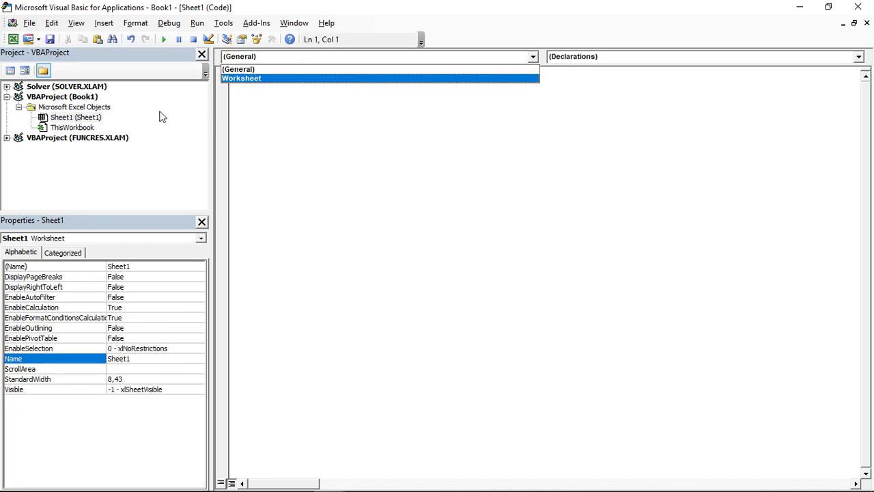
pyautogui.click(89, 129)
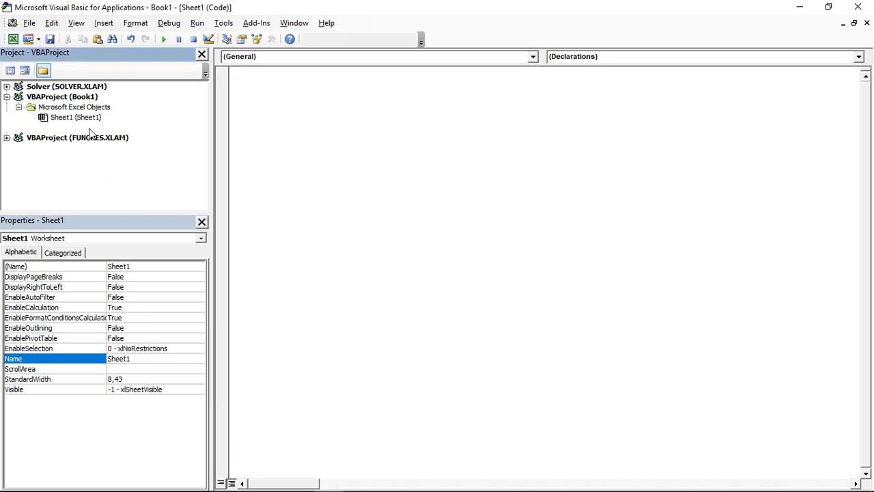
pyautogui.click(532, 56)
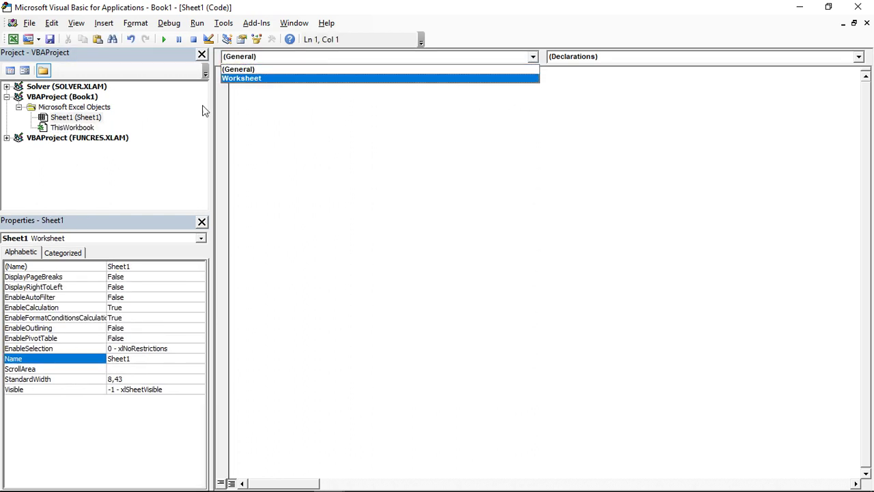
# Reopen the ThisWorkbook code and insert the Workbook object's Open event procedure
pyautogui.click(54, 127)
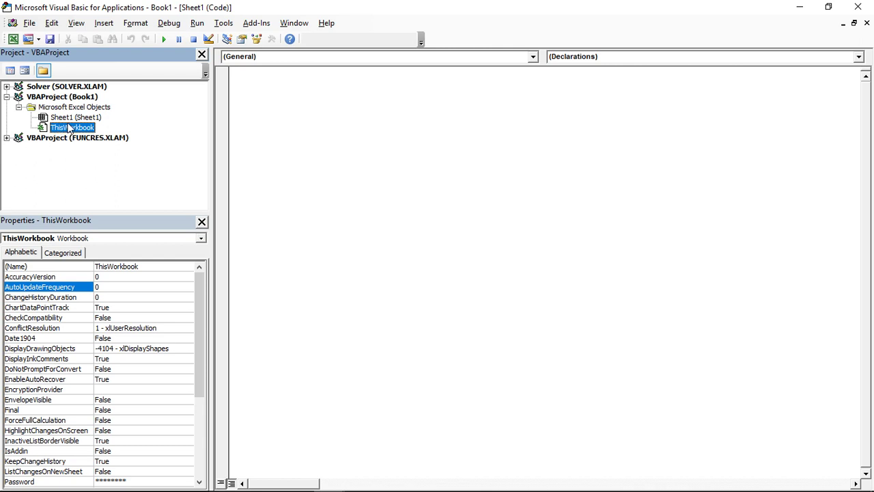
pyautogui.doubleClick(54, 128)
pyautogui.click(532, 58)
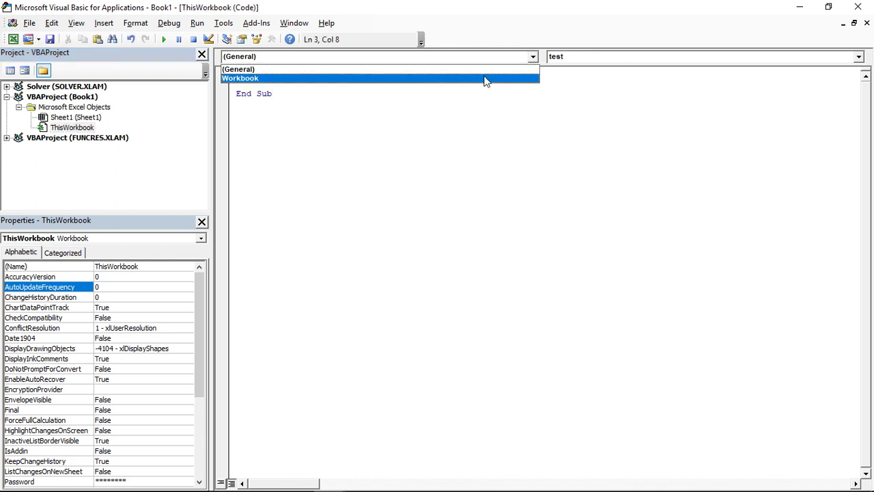
pyautogui.click(485, 78)
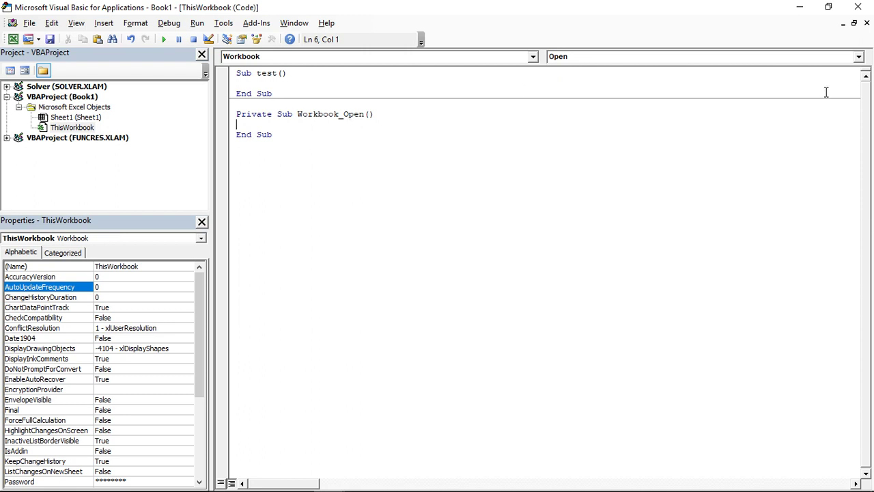
# View the available Workbook events and delete the Workbook_Open procedure from ThisWorkbook
pyautogui.click(859, 57)
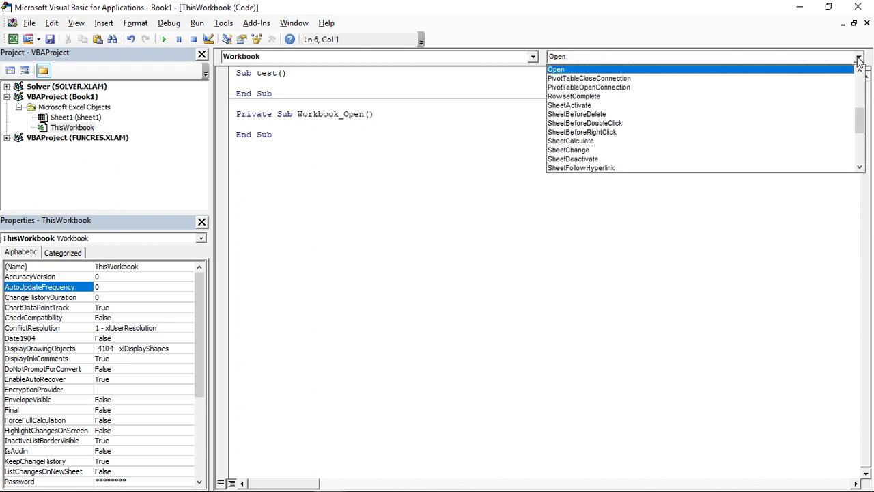
pyautogui.click(355, 204)
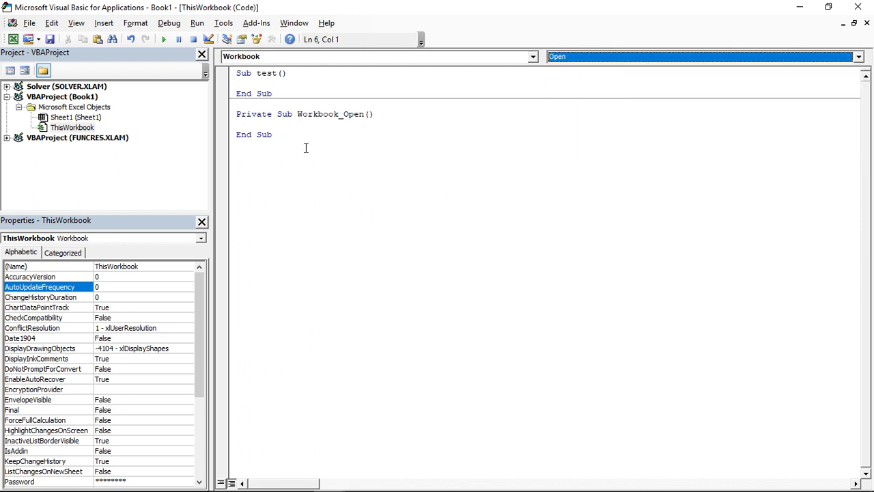
pyautogui.moveTo(306, 147); pyautogui.dragTo(234, 114)
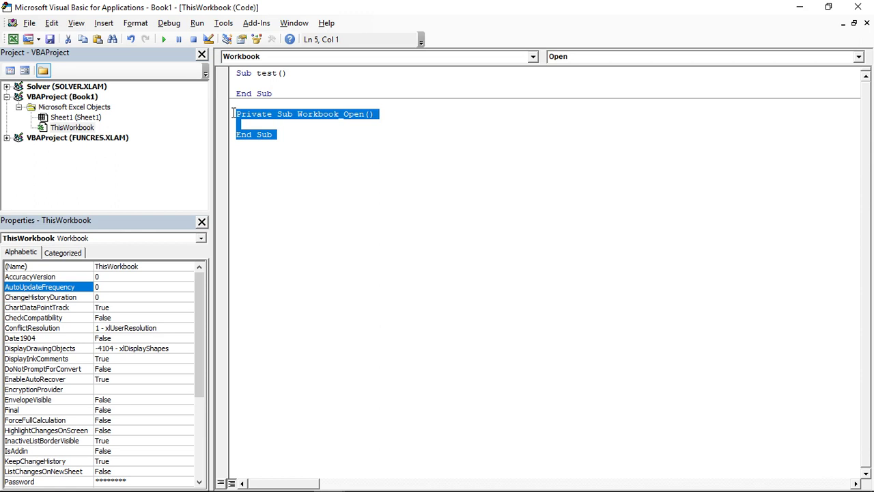
pyautogui.press('Delete')
# Open the Sheet1 code and insert the Worksheet object's SelectionChange event procedure
pyautogui.doubleClick(63, 117)
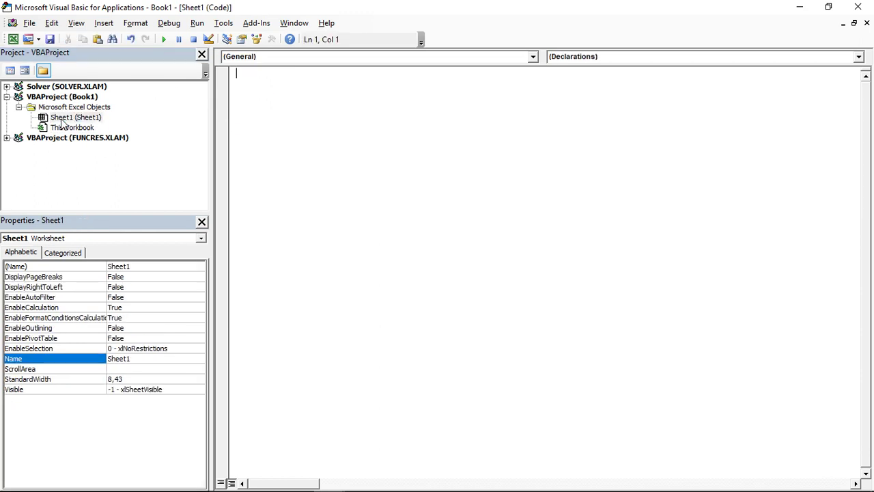
pyautogui.click(532, 57)
pyautogui.click(507, 79)
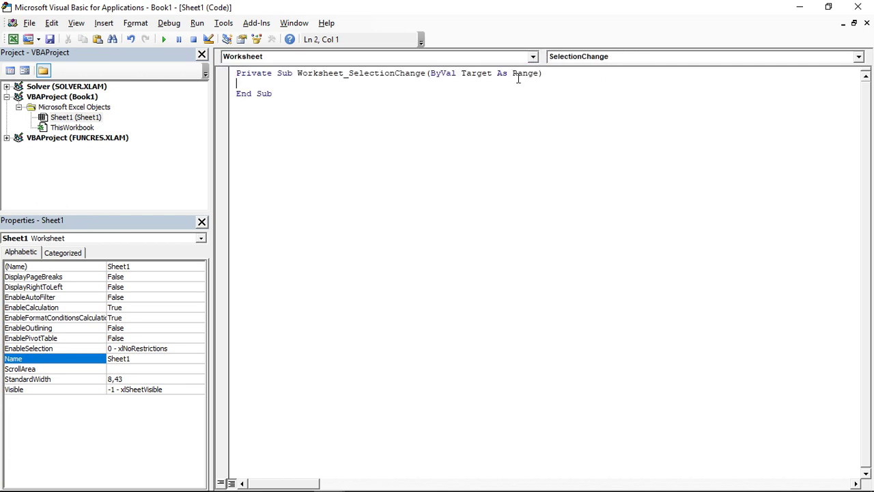
# Look through the available Worksheet events and delete the Worksheet_SelectionChange procedure from Sheet1
pyautogui.click(856, 60)
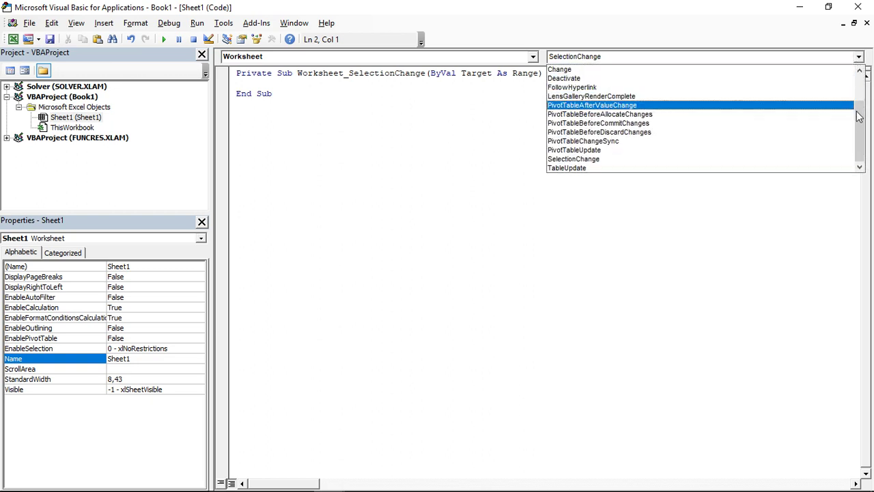
pyautogui.moveTo(860, 118); pyautogui.dragTo(859, 93)
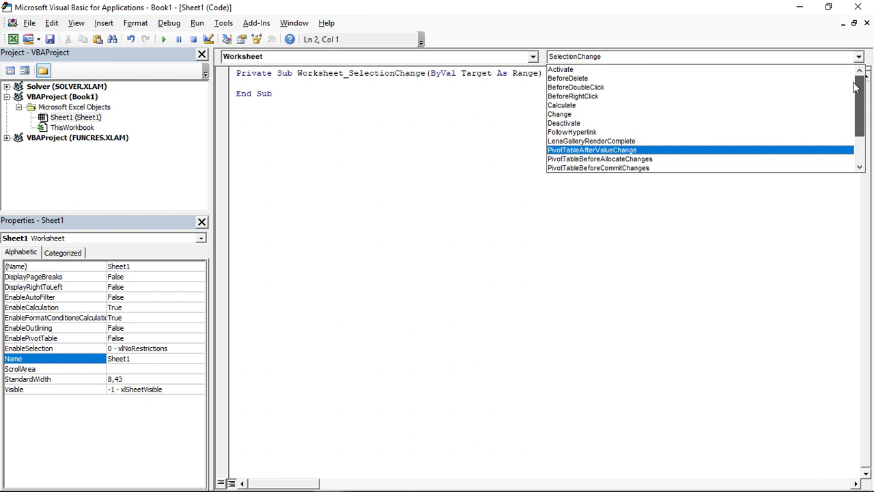
pyautogui.moveTo(856, 88)
pyautogui.mouseDown()
pyautogui.moveTo(856, 113)
pyautogui.moveTo(854, 78)
pyautogui.moveTo(856, 102)
pyautogui.moveTo(856, 85)
pyautogui.mouseUp()
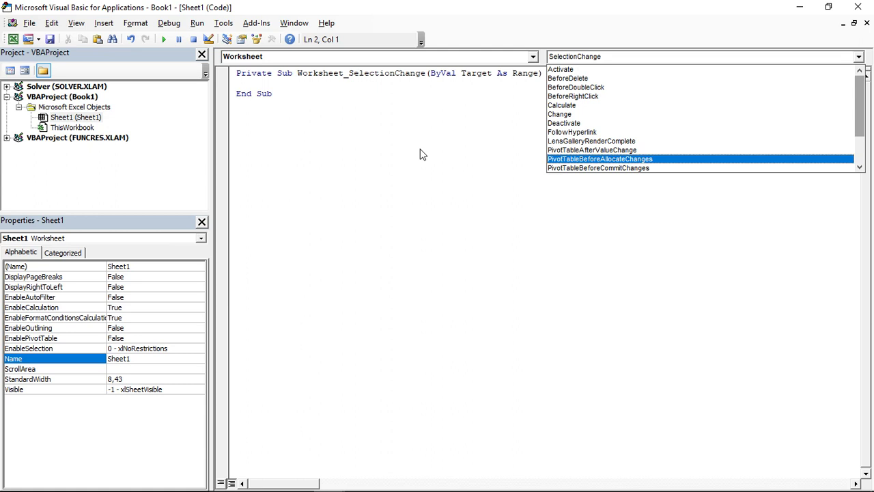
pyautogui.click(336, 131)
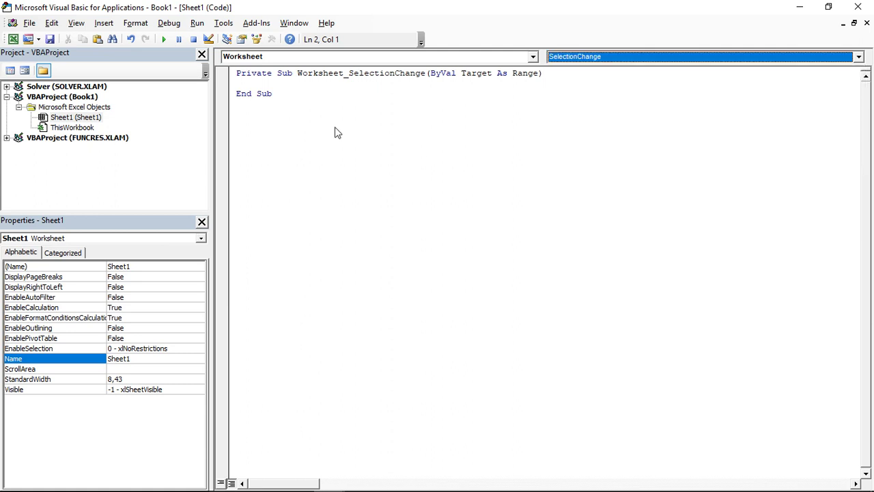
pyautogui.moveTo(303, 117); pyautogui.dragTo(204, 32)
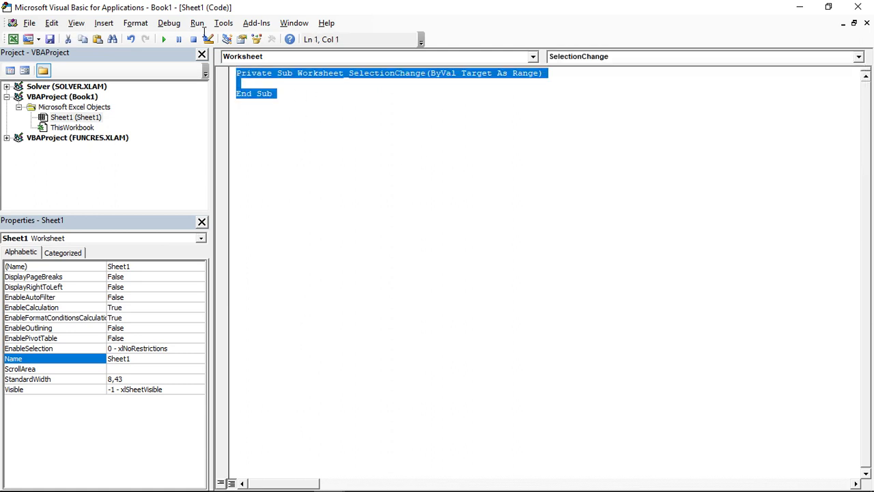
pyautogui.press('Delete')
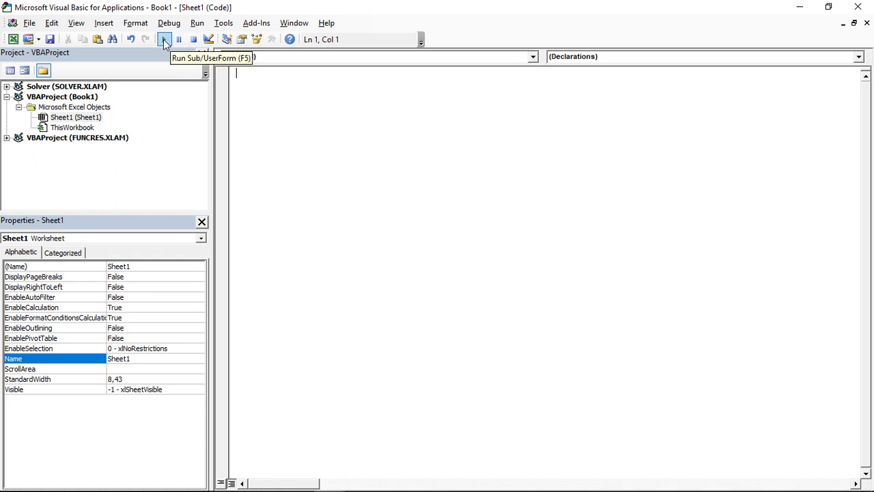
# Return to the ThisWorkbook code and place the cursor on an empty line below the test procedure
pyautogui.click(87, 129)
pyautogui.doubleClick(87, 129)
pyautogui.click(230, 83)
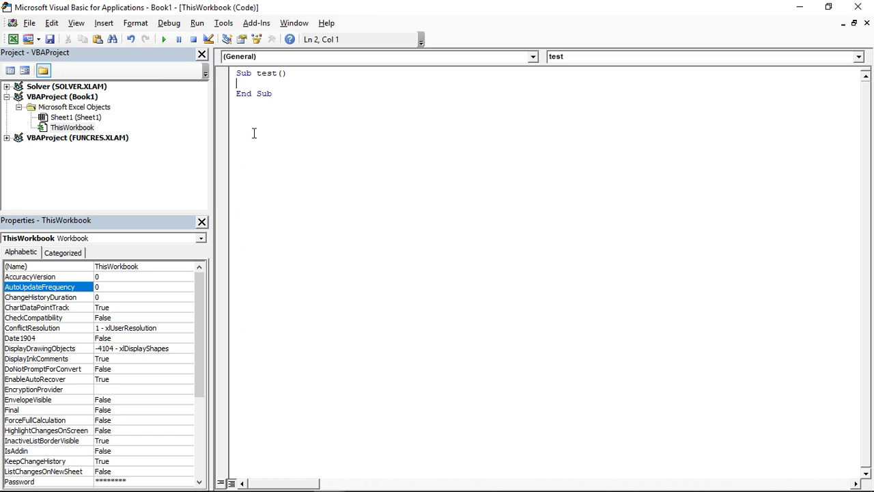
pyautogui.click(253, 133)
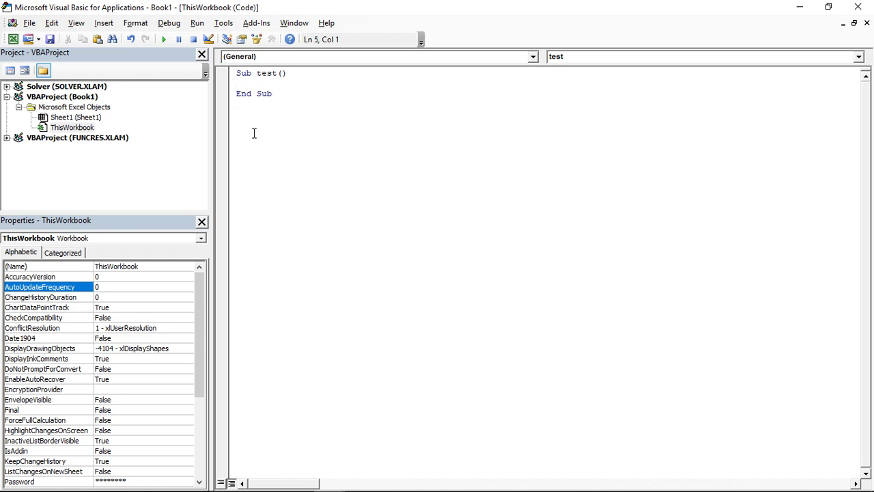